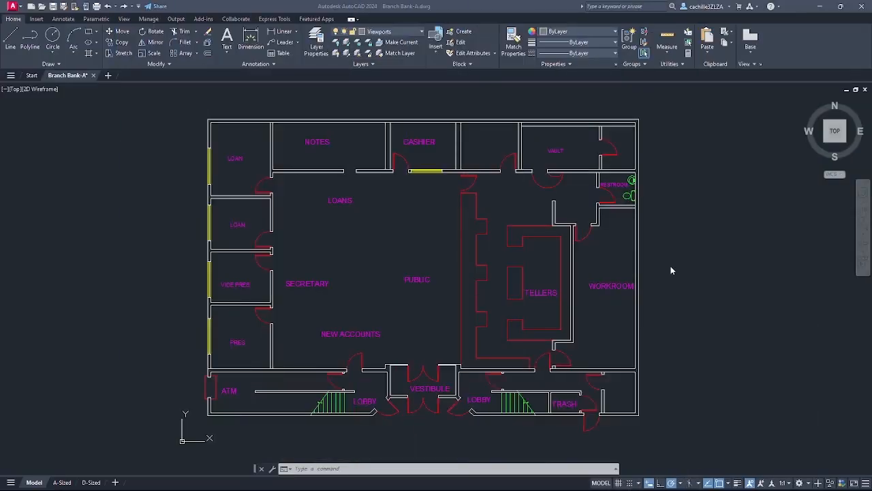
Set the current text, dimension and multileader styles to Annotative.
{"action": "left_click", "coordinate": [64, 19]}
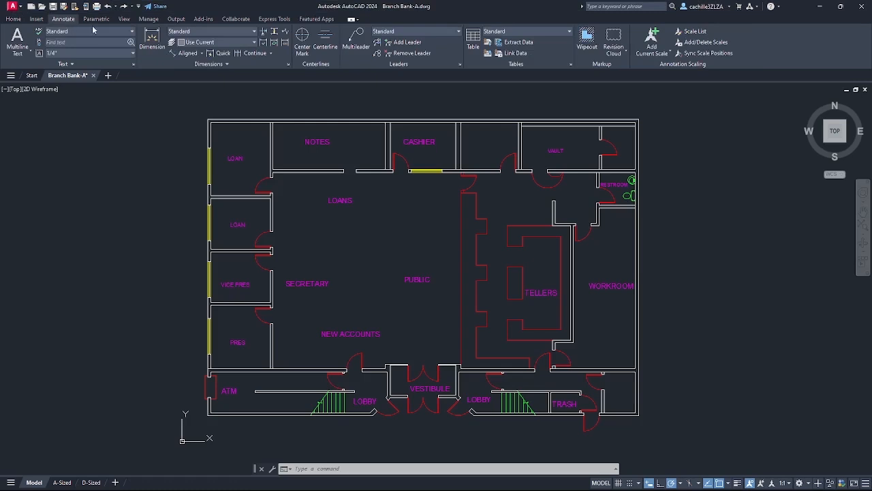
{"action": "left_click", "coordinate": [121, 32]}
{"action": "left_click", "coordinate": [66, 53]}
{"action": "left_click", "coordinate": [251, 32]}
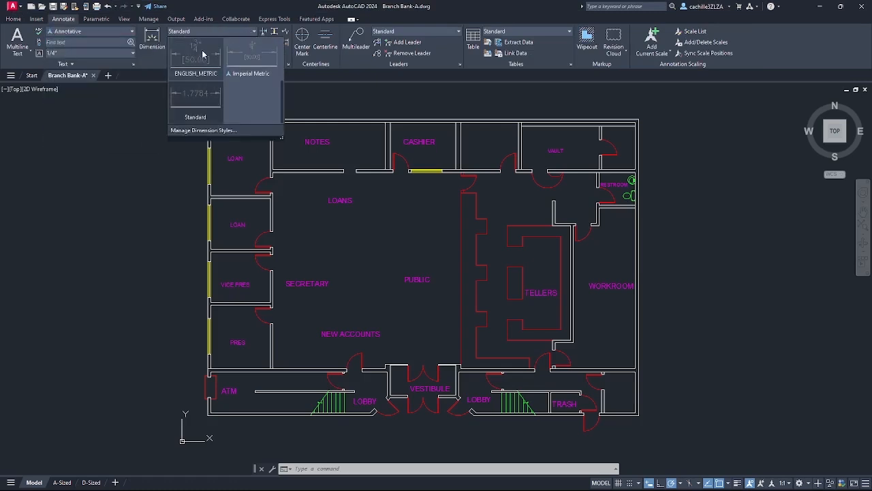
{"action": "scroll", "coordinate": [211, 71], "scroll_direction": "up", "scroll_amount": 2}
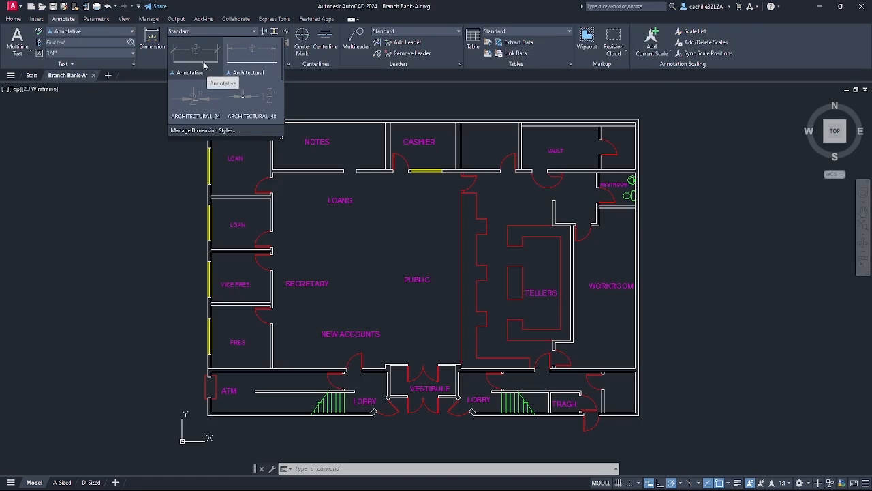
{"action": "left_click", "coordinate": [204, 66]}
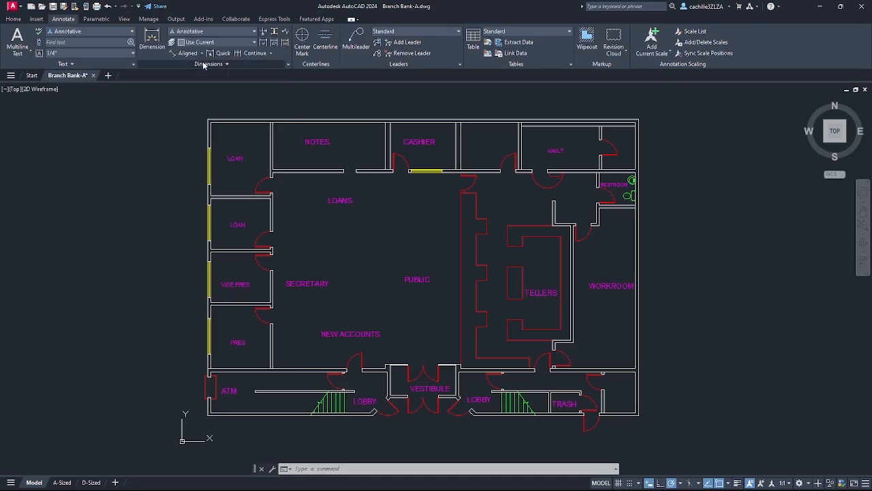
{"action": "left_click", "coordinate": [456, 32]}
{"action": "left_click", "coordinate": [405, 62]}
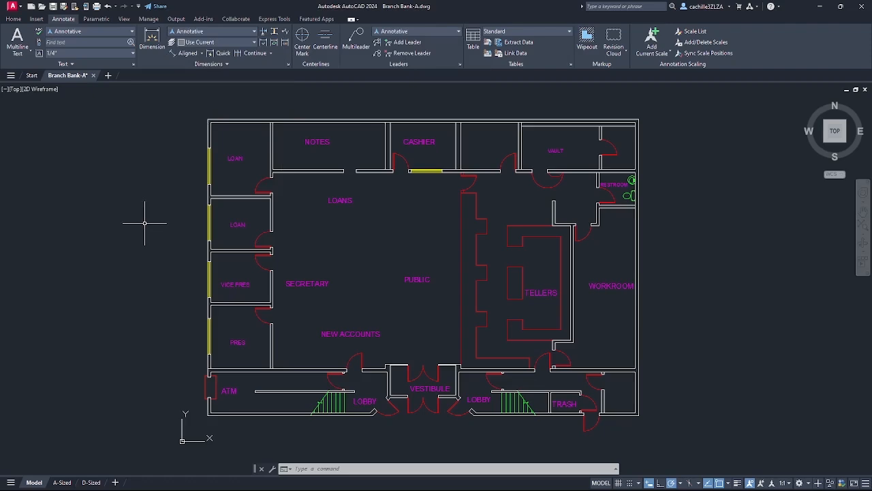
Switch to the D-Sized layout and fit the whole sheet in view.
{"action": "left_click", "coordinate": [91, 483]}
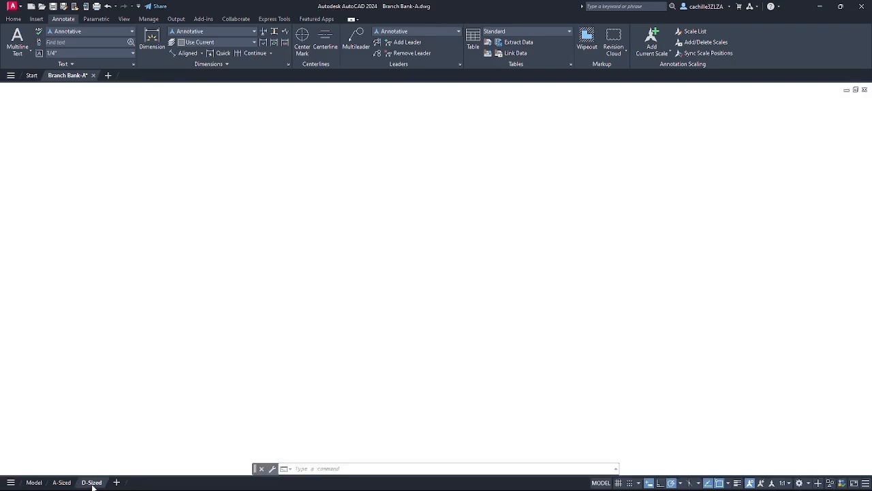
{"action": "scroll", "coordinate": [472, 327], "scroll_direction": "down", "scroll_amount": 2}
{"action": "middle_click_drag", "start_coordinate": [530, 312], "coordinate": [727, 286]}
{"action": "scroll", "coordinate": [584, 259], "scroll_direction": "up", "scroll_amount": 2}
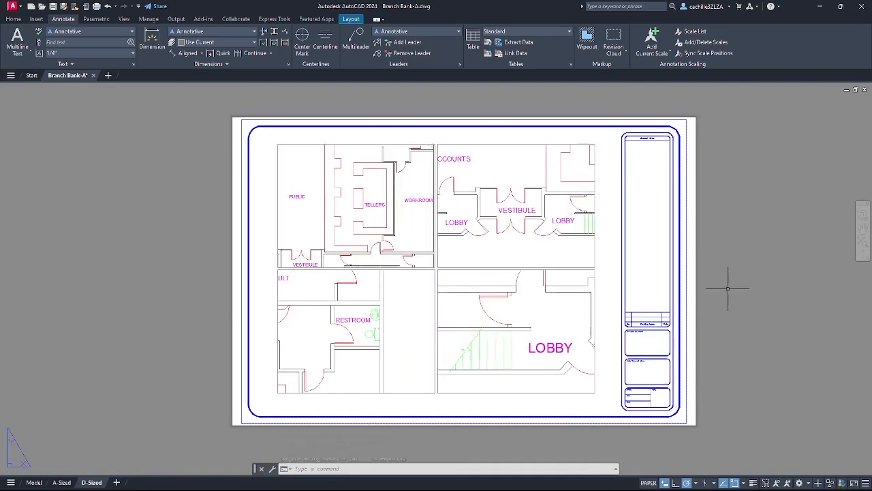
Check the scale assigned to each of the four viewports on the sheet.
{"action": "left_click", "coordinate": [385, 145]}
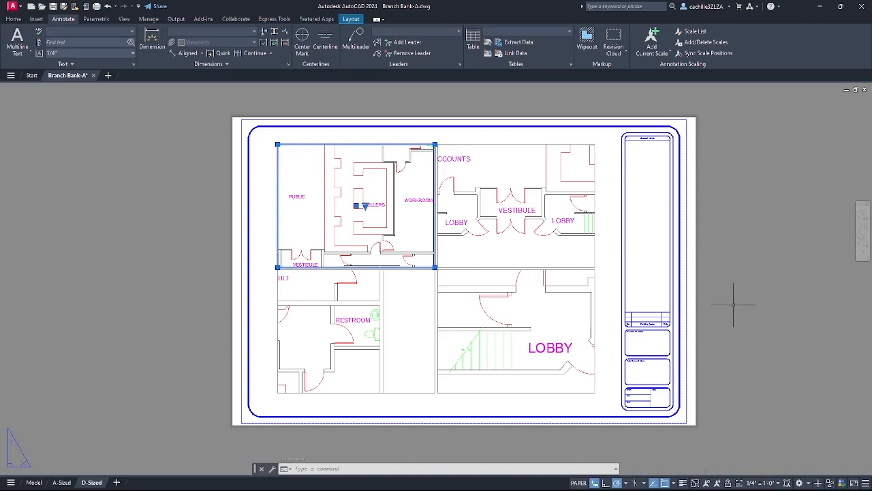
{"action": "key", "text": "Escape"}
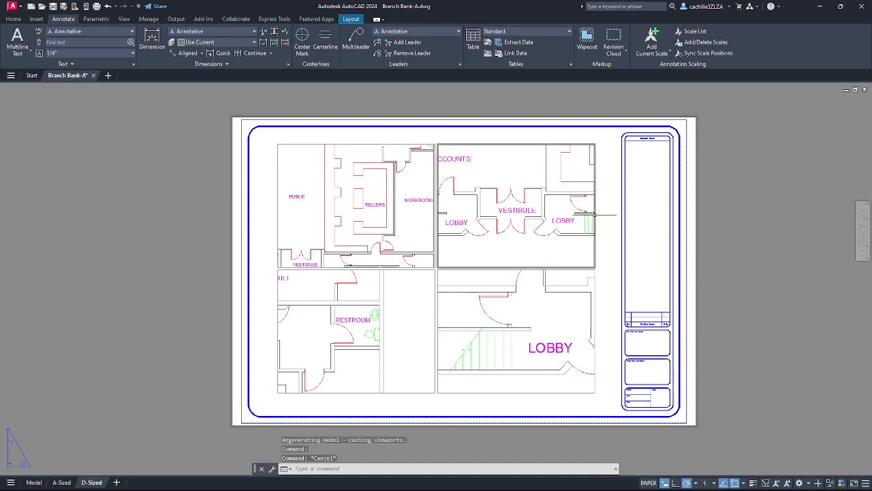
{"action": "left_click", "coordinate": [595, 214]}
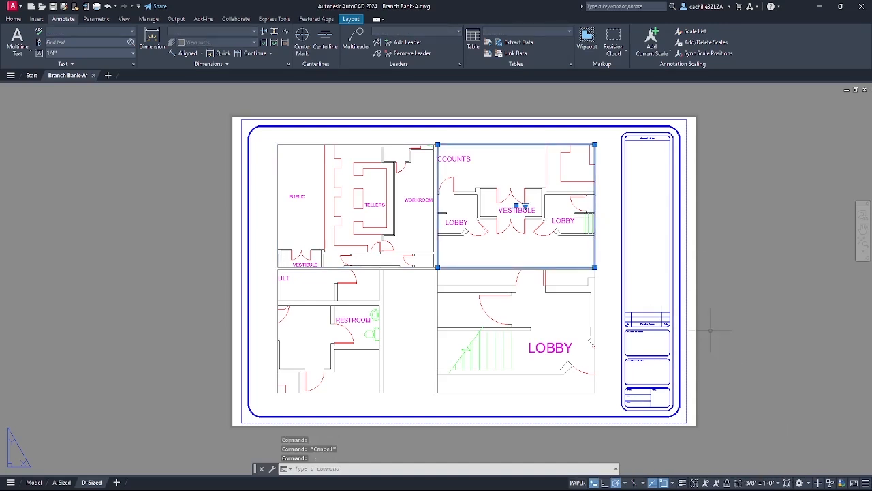
{"action": "key", "text": "Escape"}
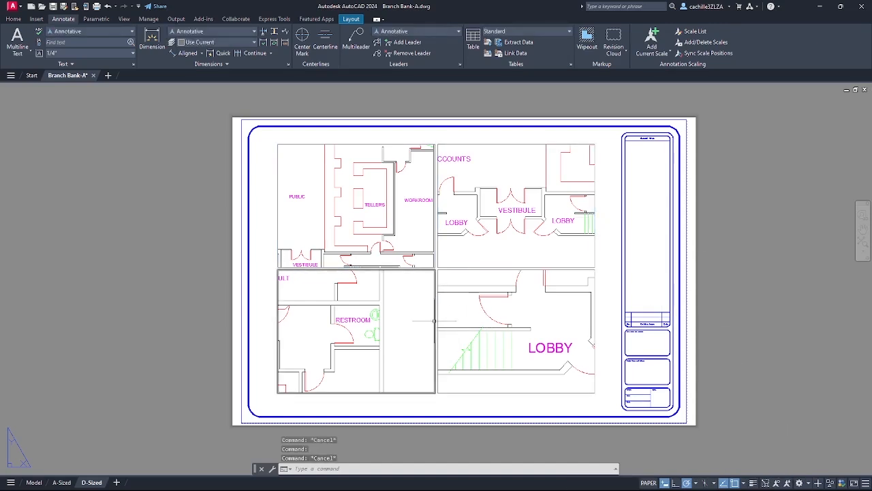
{"action": "left_click", "coordinate": [434, 320]}
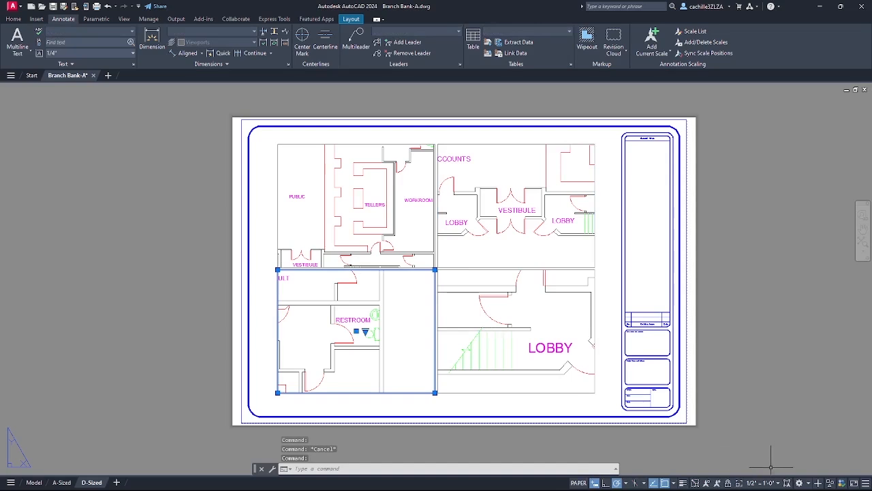
{"action": "key", "text": "Escape"}
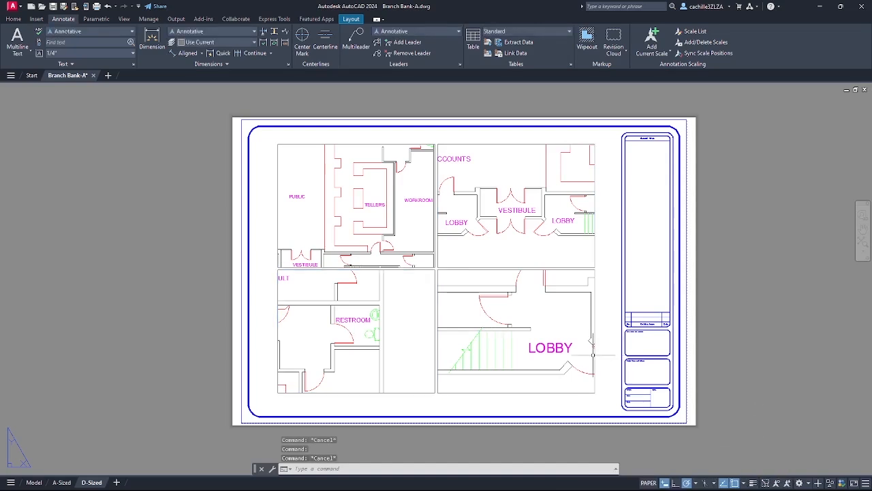
{"action": "left_click", "coordinate": [593, 353]}
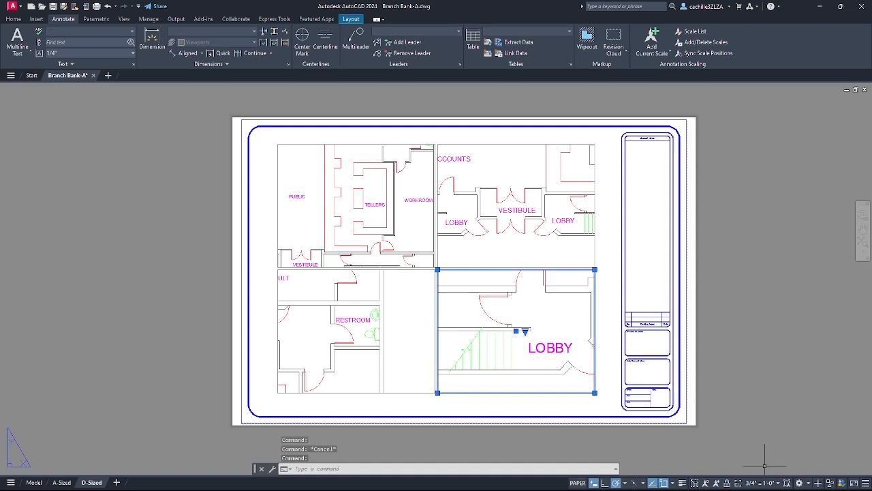
{"action": "key", "text": "Escape"}
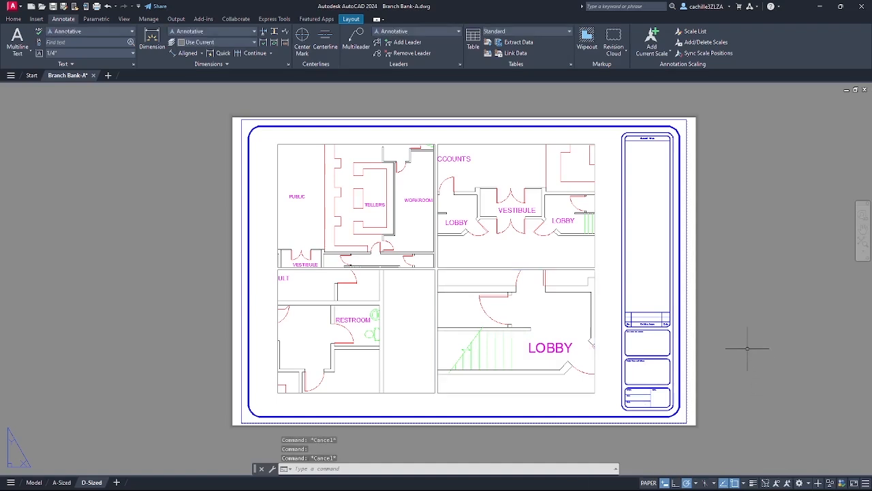
Select all four viewports together and lock their display.
{"action": "left_click", "coordinate": [610, 171]}
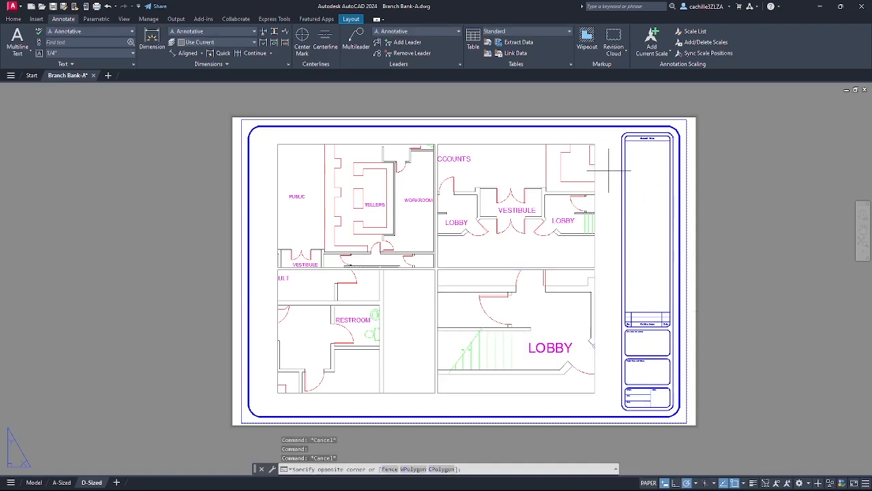
{"action": "left_click", "coordinate": [379, 315]}
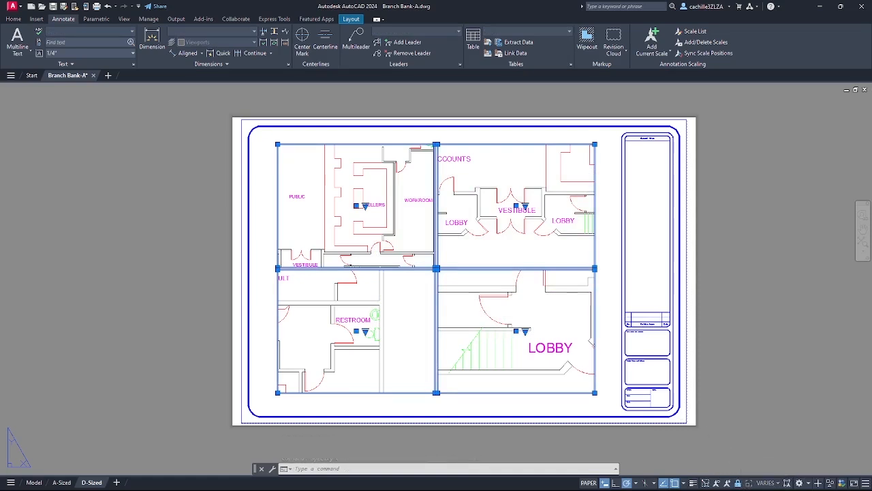
{"action": "key", "text": "Escape"}
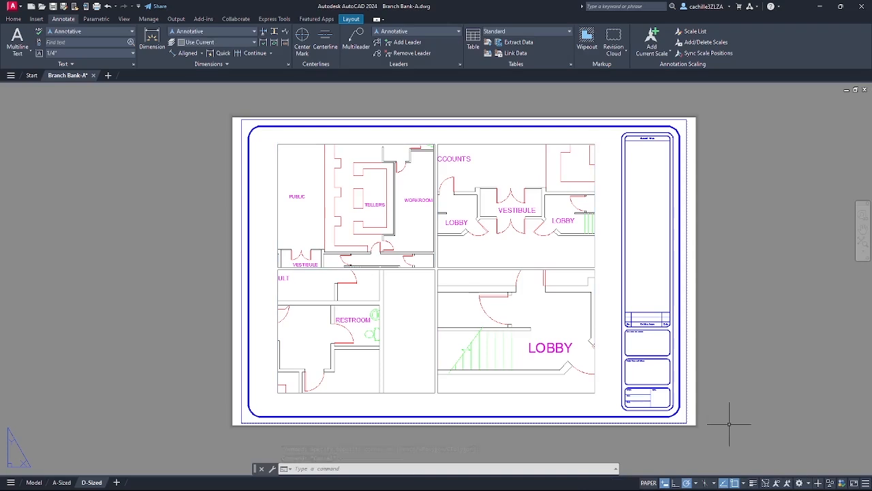
Activate the viewport showing the Tellers area and make the Dimensions layer current.
{"action": "scroll", "coordinate": [369, 271], "scroll_direction": "up", "scroll_amount": 5}
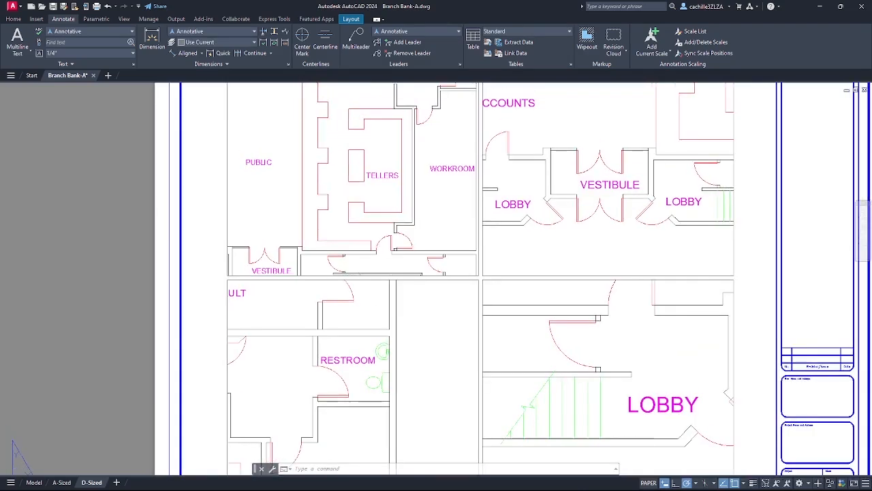
{"action": "double_click", "coordinate": [318, 238]}
{"action": "type", "text": "la"}
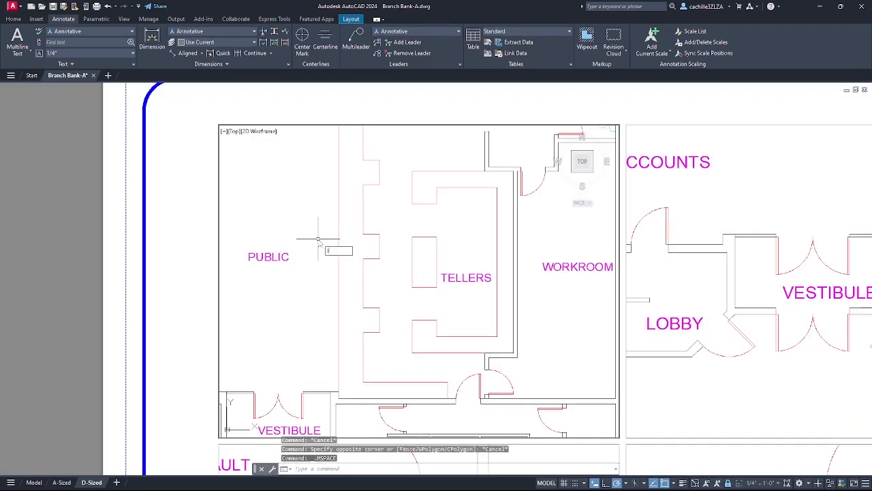
{"action": "key", "text": "Return"}
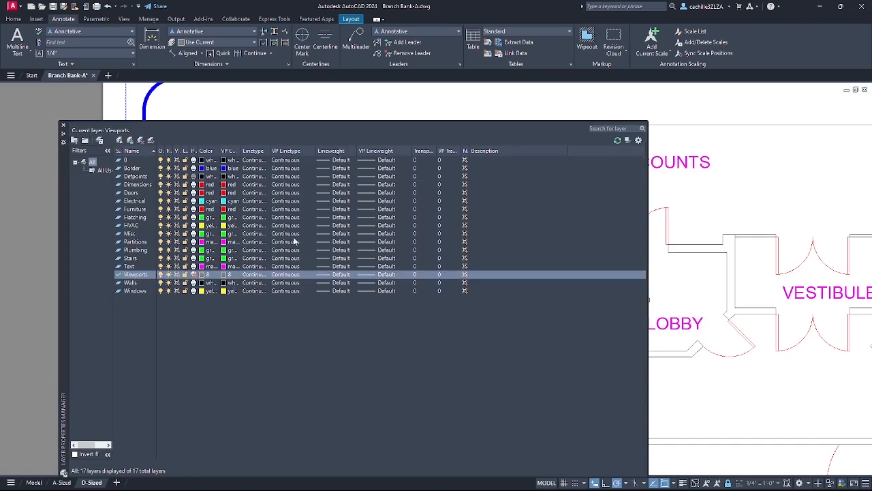
{"action": "left_click", "coordinate": [146, 184]}
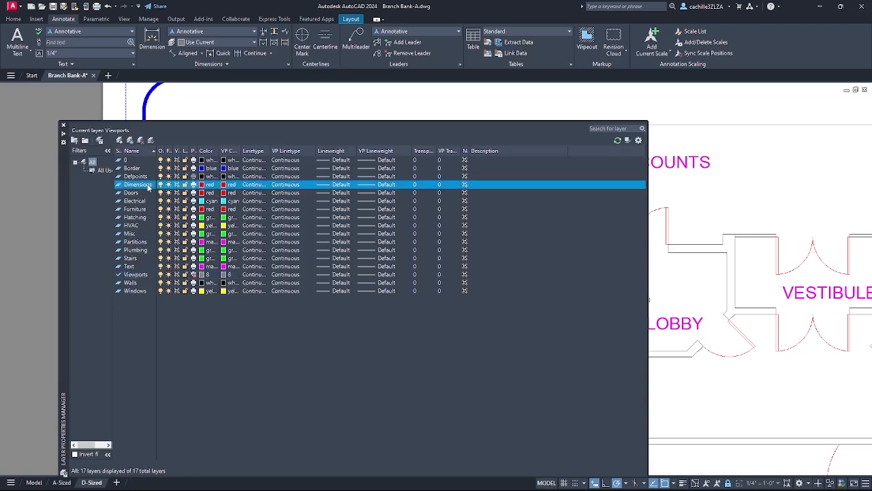
{"action": "left_click", "coordinate": [152, 140]}
{"action": "left_click", "coordinate": [63, 125]}
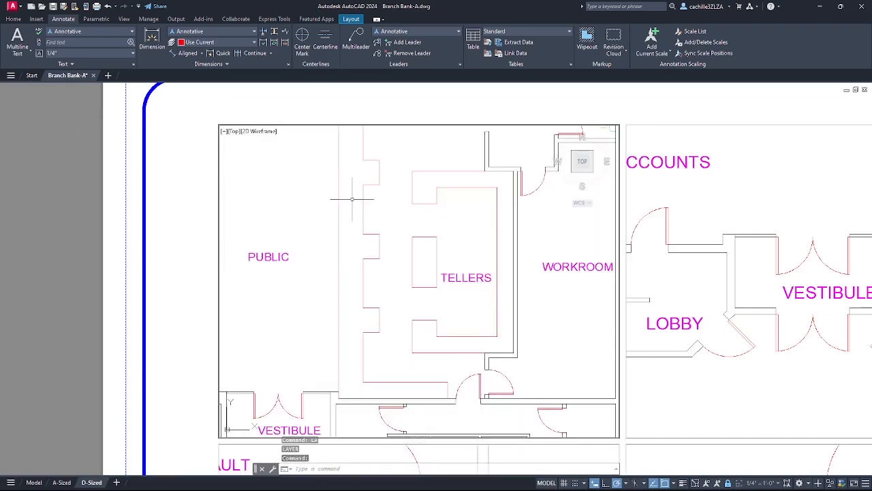
Dimension the vertical gap between the upper counter end and the middle counter in the Tellers area.
{"action": "type", "text": "di"}
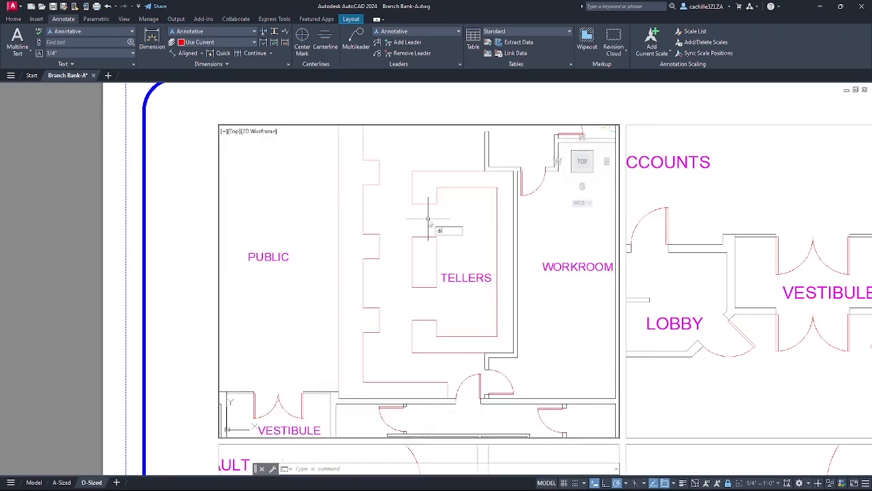
{"action": "type", "text": "m"}
{"action": "key", "text": "Return"}
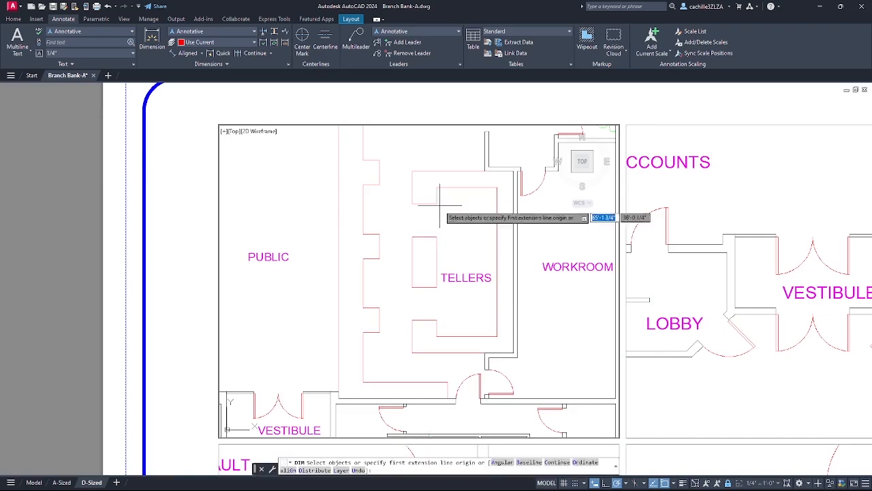
{"action": "left_click", "coordinate": [436, 203]}
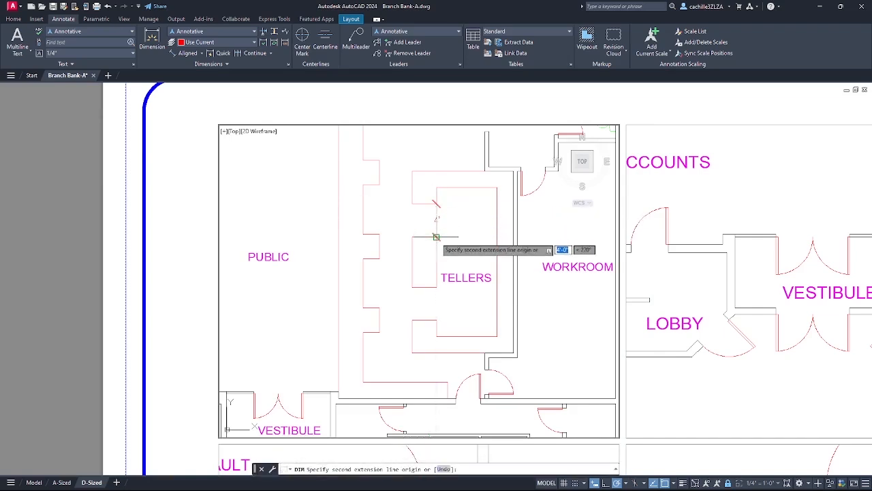
{"action": "left_click", "coordinate": [437, 237]}
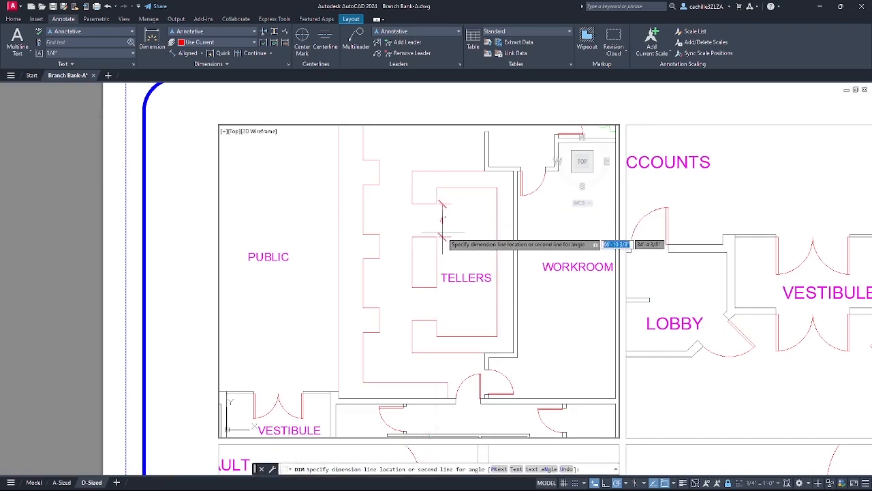
{"action": "left_click", "coordinate": [422, 227]}
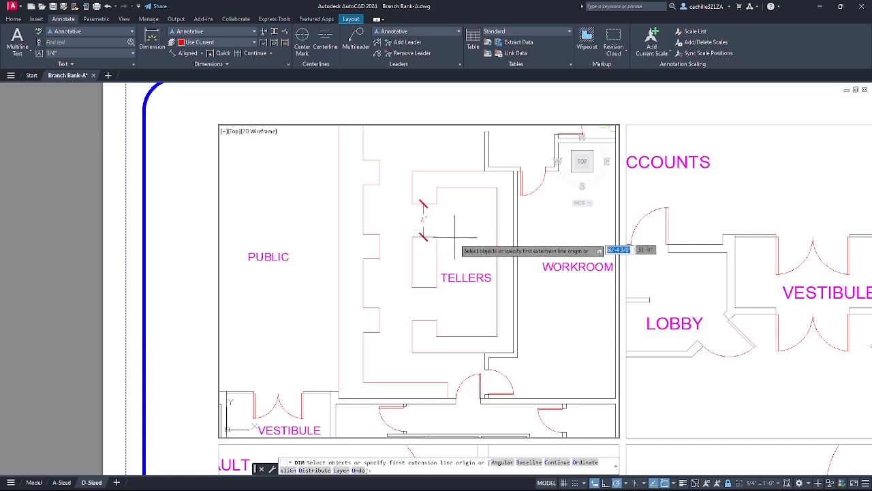
Dimension the horizontal distance from the middle teller counter to the inner edge of the surrounding counter.
{"action": "left_click", "coordinate": [436, 237]}
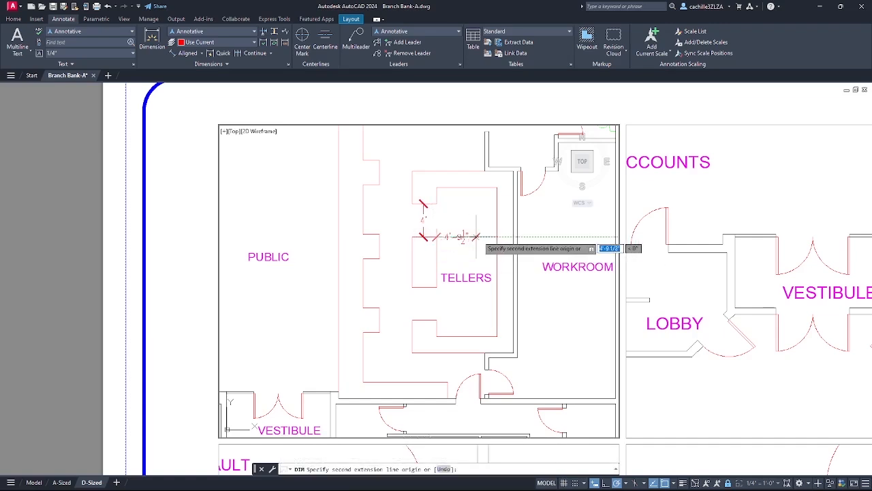
{"action": "left_click", "coordinate": [497, 237]}
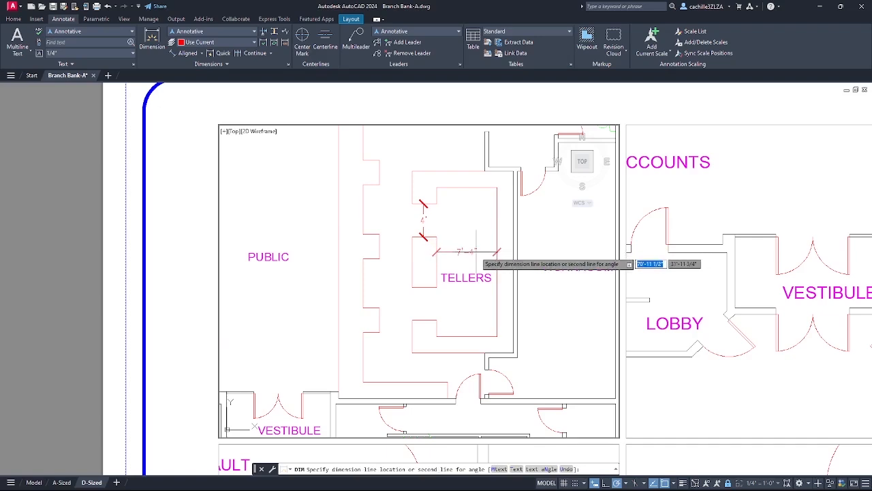
{"action": "left_click", "coordinate": [480, 251]}
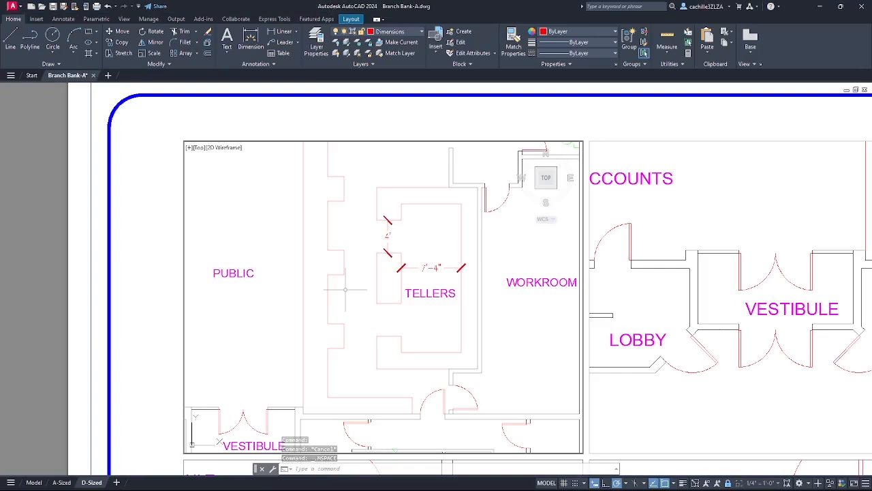
Make the Hatching layer current.
{"action": "type", "text": "la"}
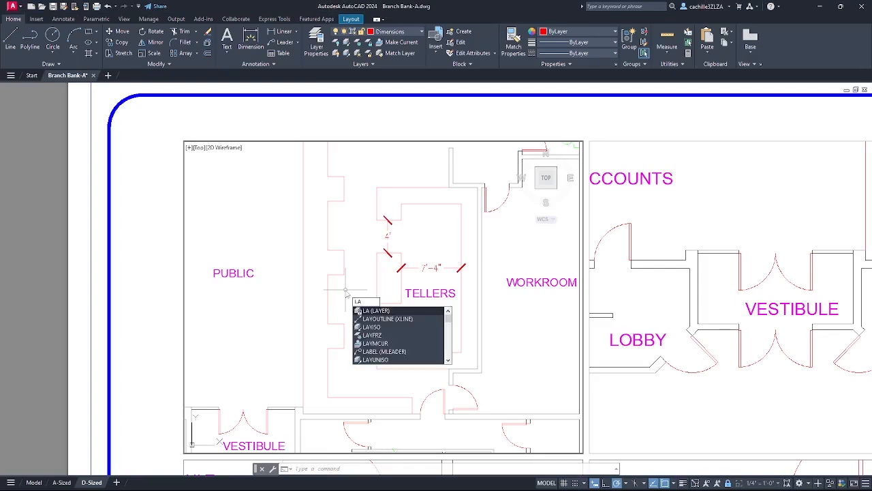
{"action": "key", "text": "Return"}
{"action": "left_click", "coordinate": [135, 217]}
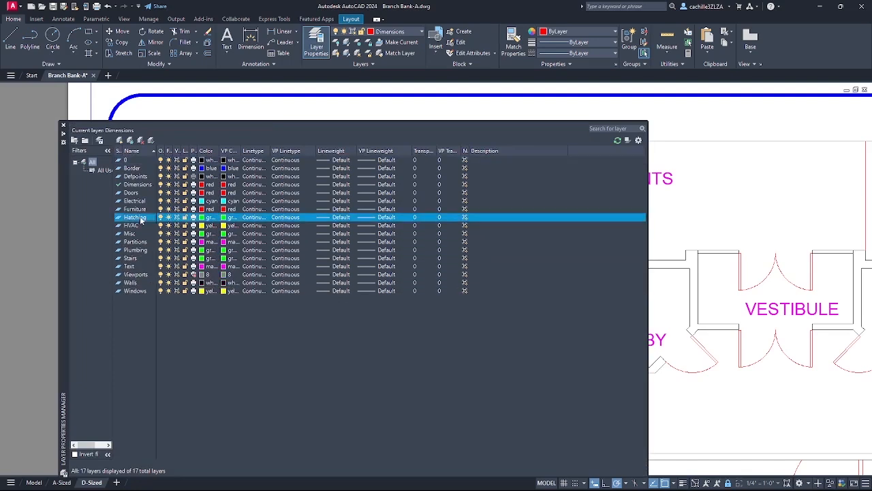
{"action": "left_click", "coordinate": [150, 140]}
{"action": "left_click", "coordinate": [64, 128]}
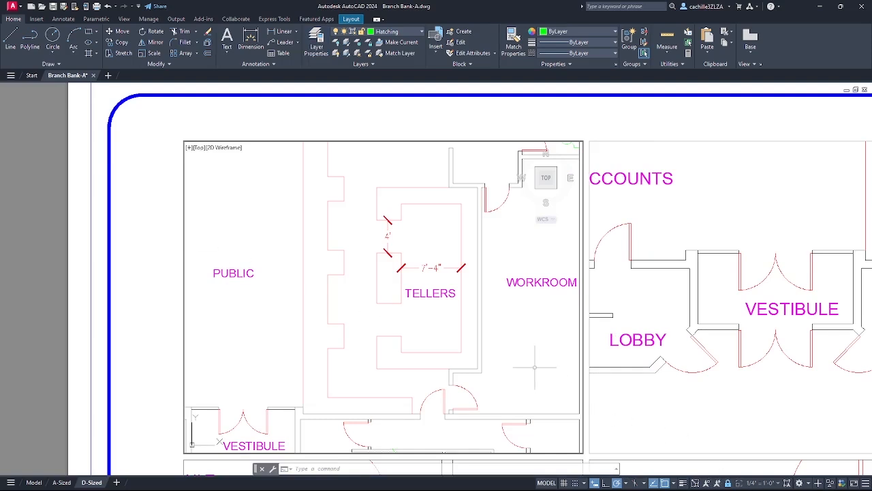
Hatch the surrounding teller counter, the middle counter and the long public-side counter with one annotative hatch, and return to paper space.
{"action": "type", "text": "hatch"}
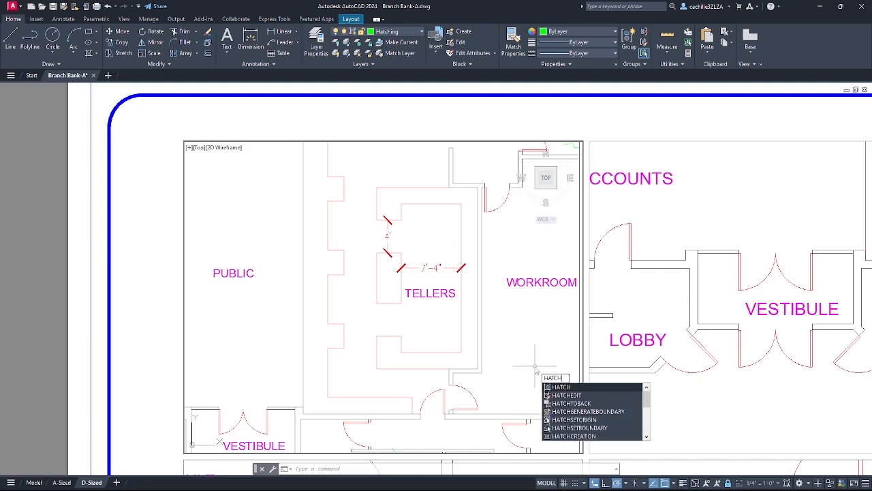
{"action": "key", "text": "Return"}
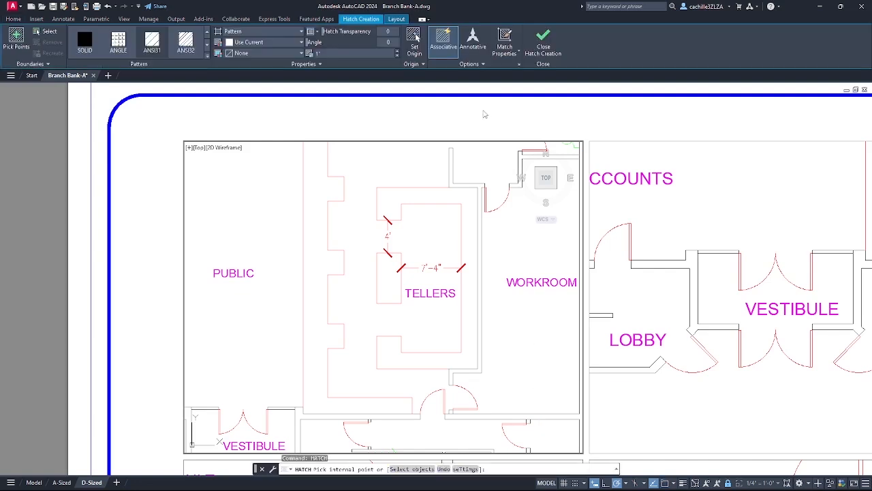
{"action": "left_click", "coordinate": [475, 45]}
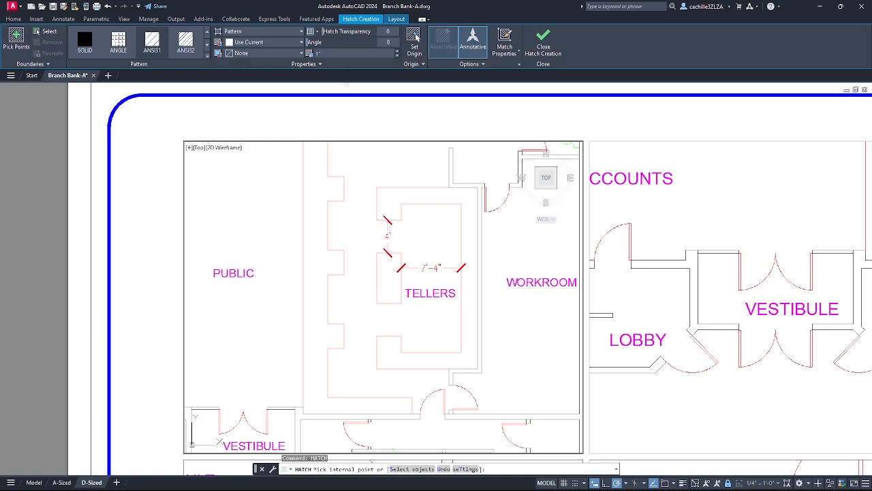
{"action": "left_click", "coordinate": [400, 196]}
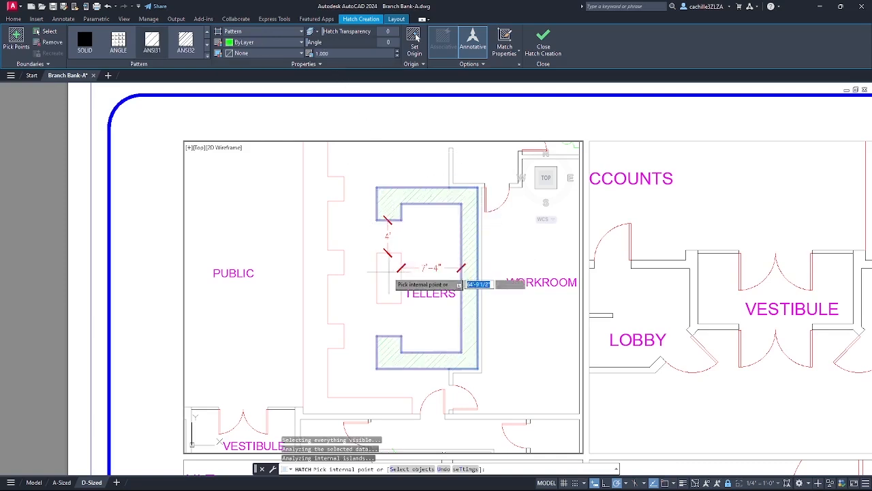
{"action": "left_click", "coordinate": [391, 283]}
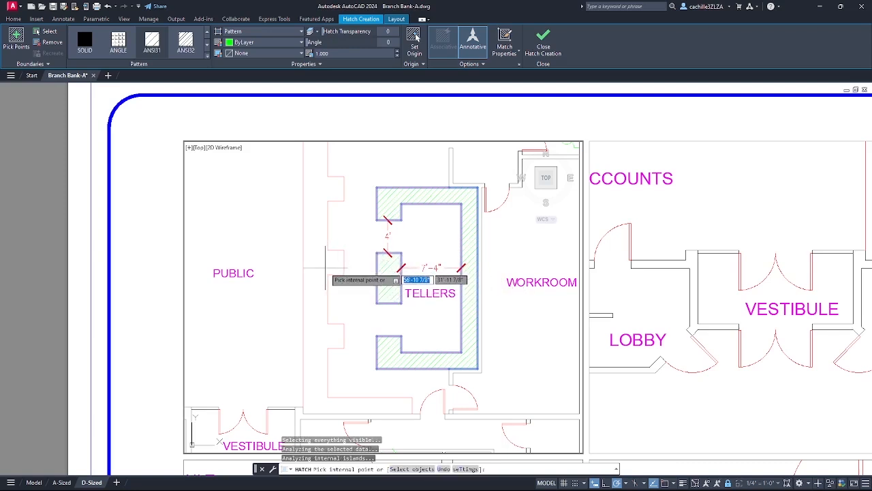
{"action": "left_click", "coordinate": [325, 268]}
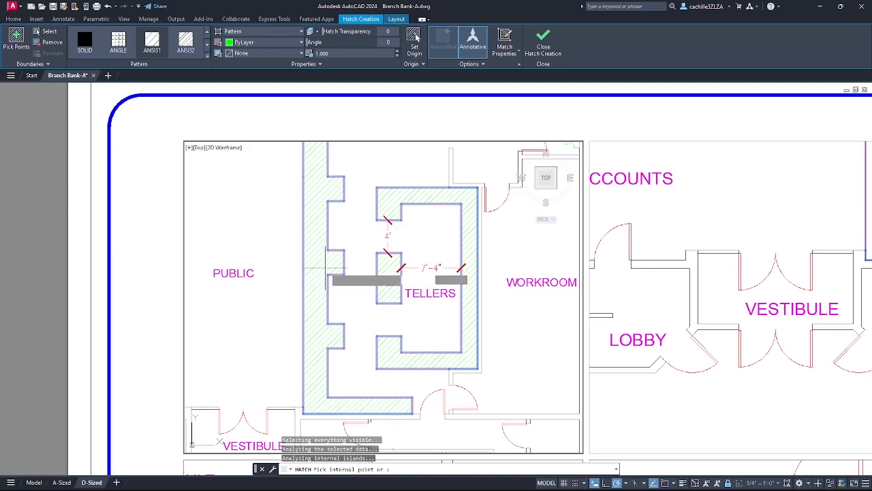
{"action": "left_click", "coordinate": [539, 48]}
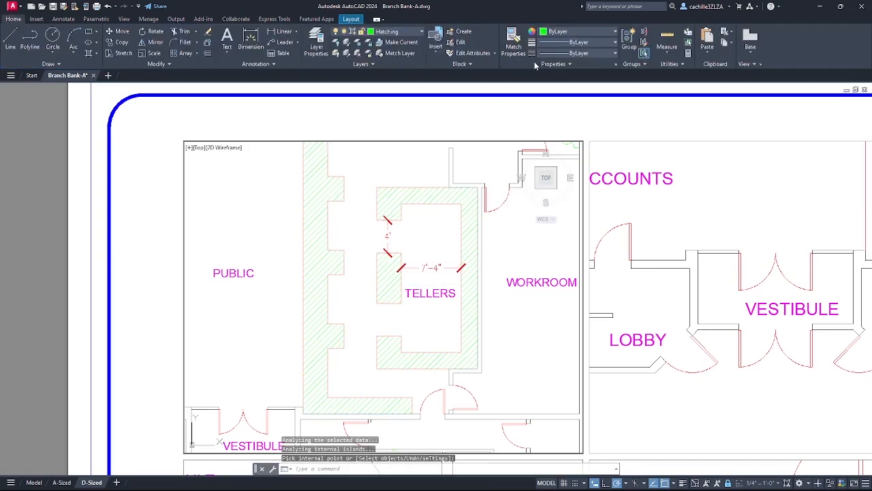
{"action": "double_click", "coordinate": [520, 111]}
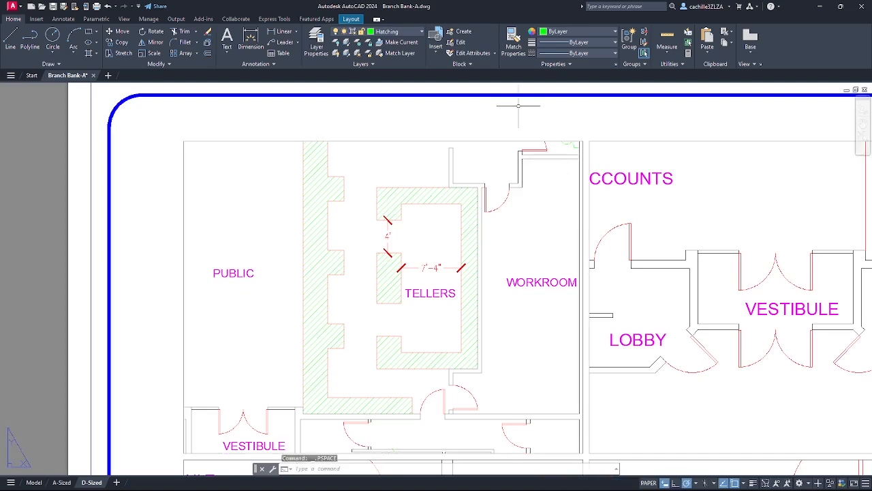
Activate the viewport showing the Tellers area again, leaving nothing selected.
{"action": "middle_click_drag", "start_coordinate": [748, 132], "coordinate": [361, 130]}
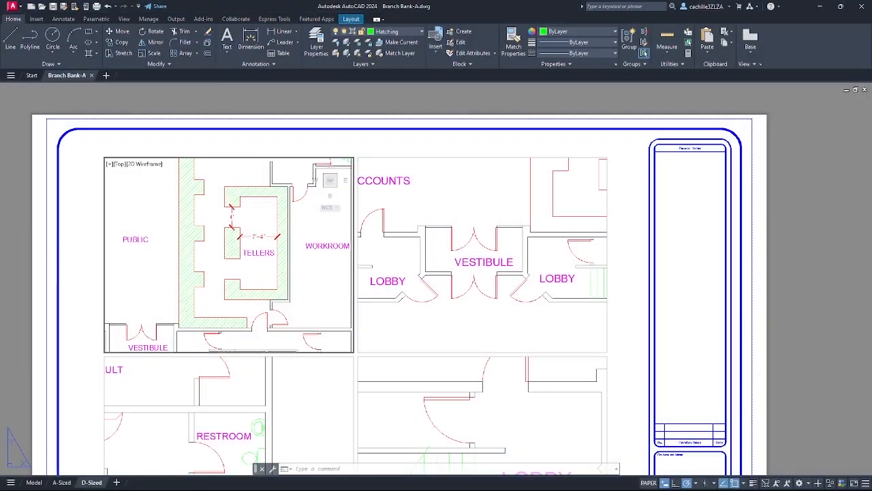
{"action": "double_click", "coordinate": [314, 272]}
{"action": "left_click", "coordinate": [279, 261]}
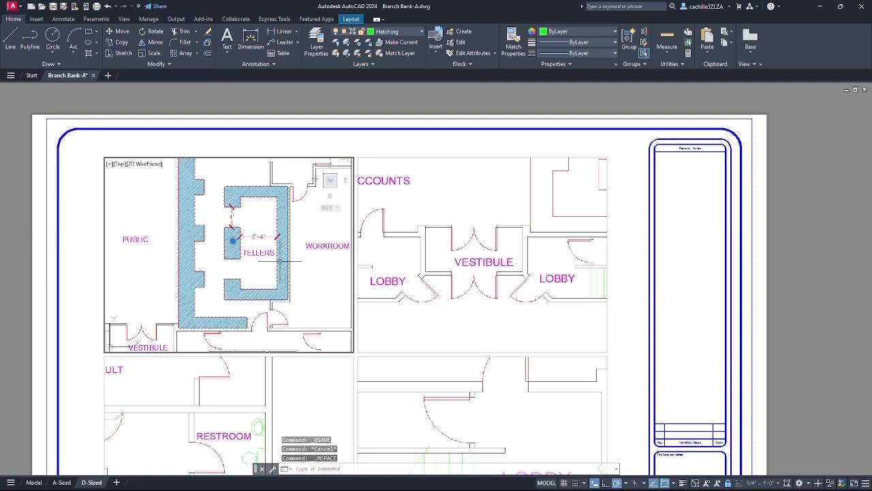
{"action": "key", "text": "Escape"}
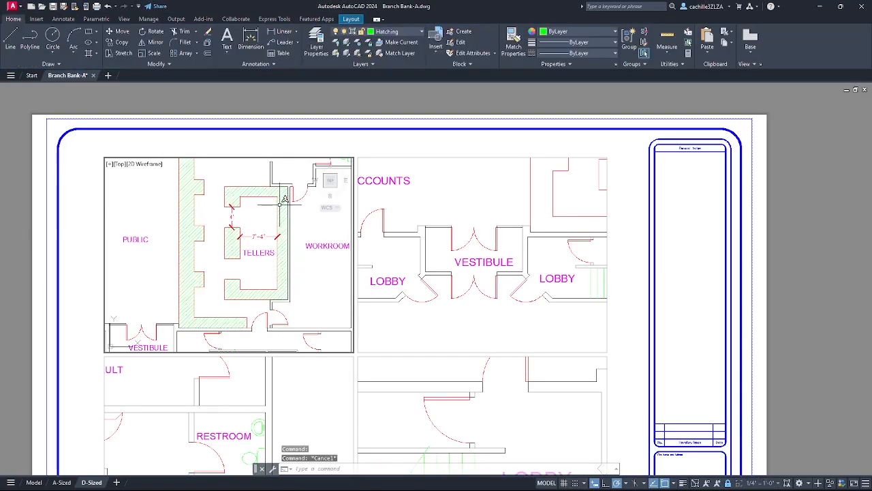
Add the 3/8" = 1'-0" annotation scale to the teller counter hatch.
{"action": "left_click", "coordinate": [286, 199]}
{"action": "right_click", "coordinate": [284, 206]}
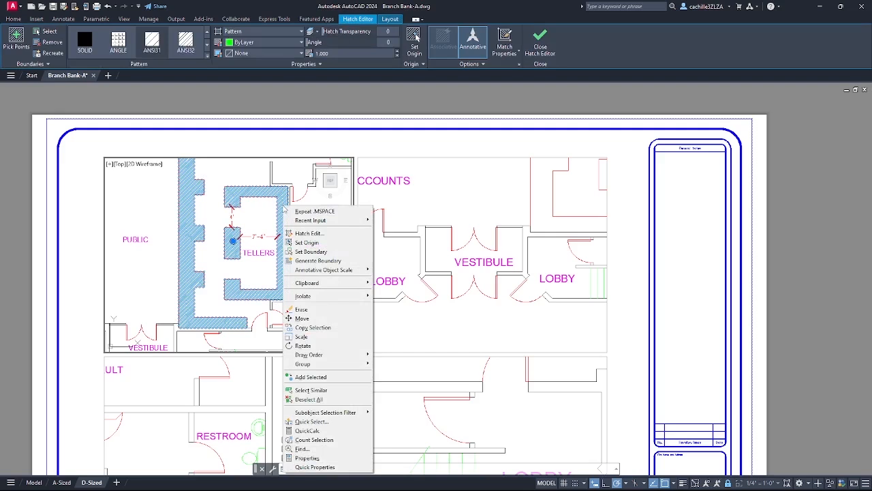
{"action": "mouse_move", "coordinate": [335, 271]}
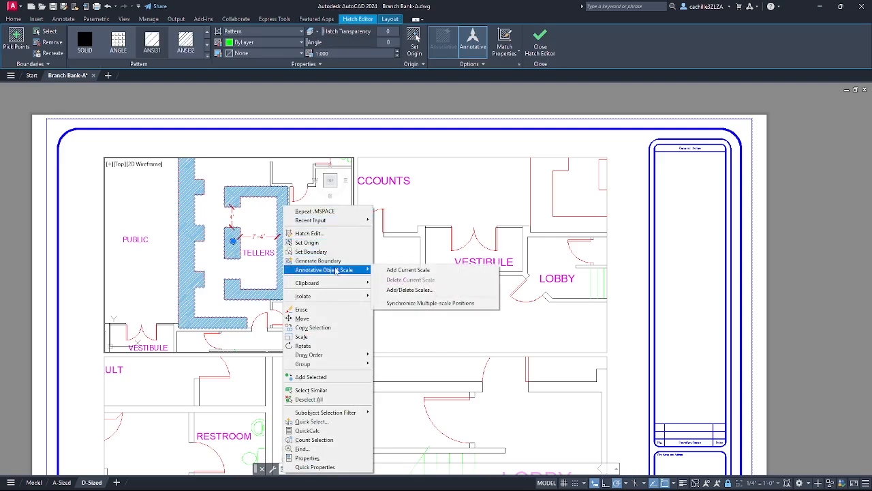
{"action": "left_click", "coordinate": [410, 289]}
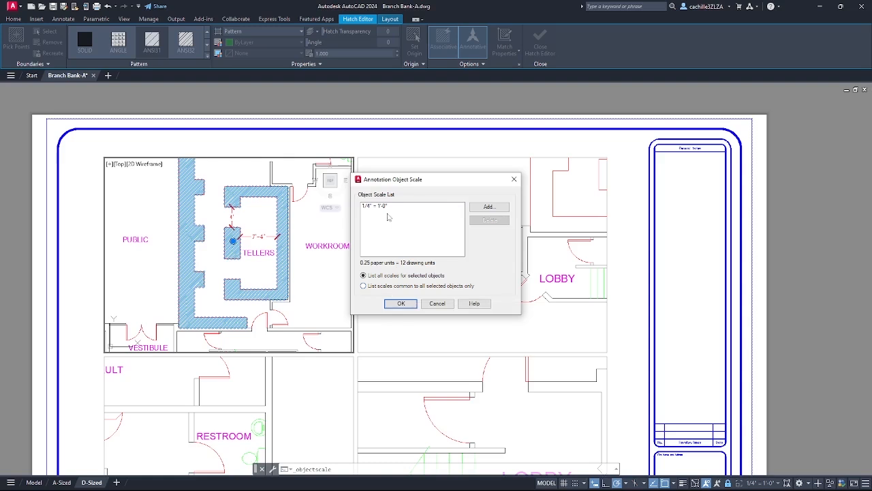
{"action": "left_click", "coordinate": [486, 207]}
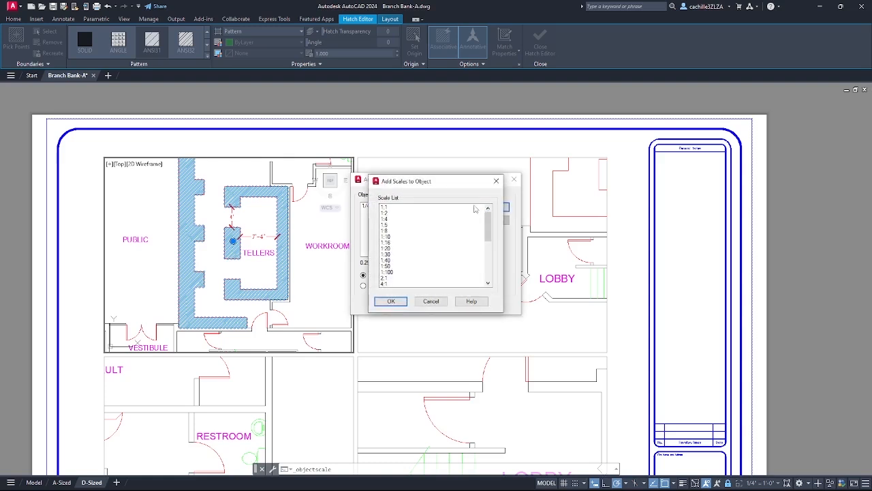
{"action": "scroll", "coordinate": [487, 234], "scroll_direction": "down", "scroll_amount": 1}
{"action": "left_click_drag", "start_coordinate": [486, 234], "coordinate": [487, 254]}
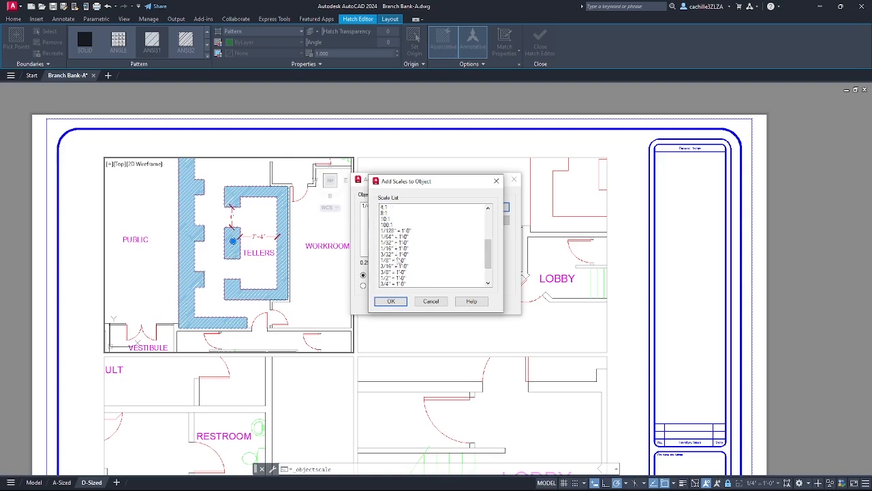
{"action": "left_click", "coordinate": [398, 272]}
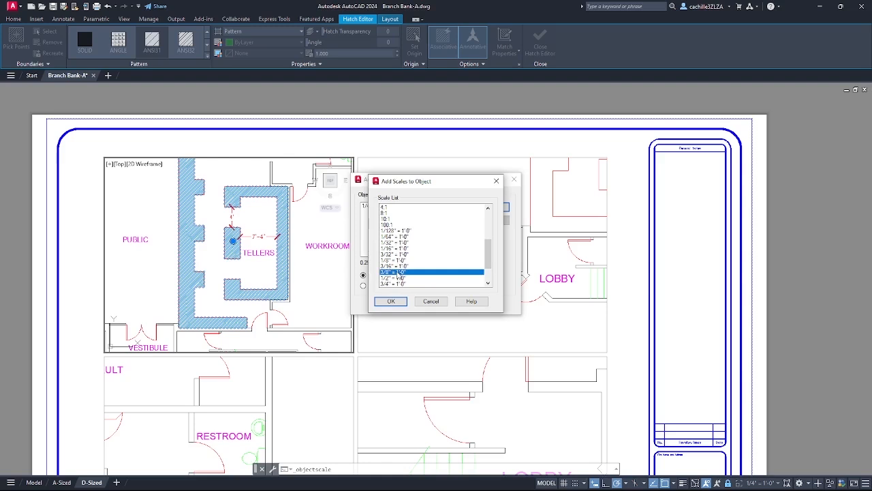
{"action": "left_click", "coordinate": [393, 301]}
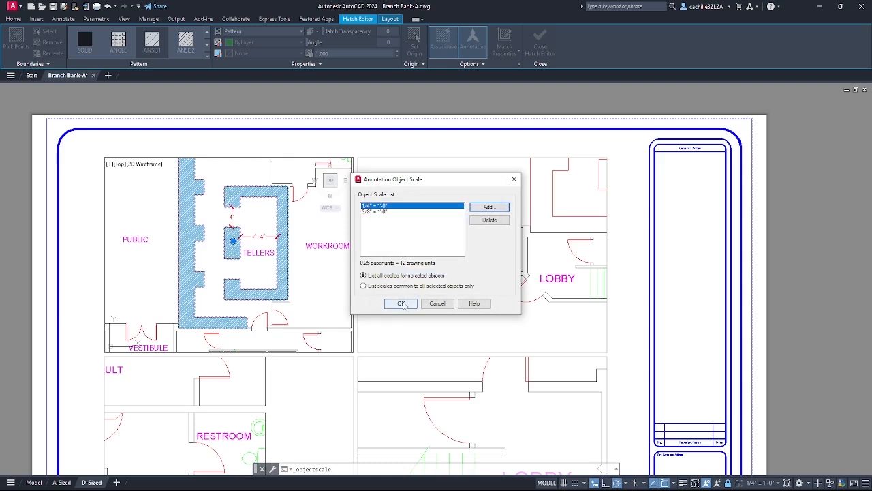
{"action": "left_click", "coordinate": [402, 304]}
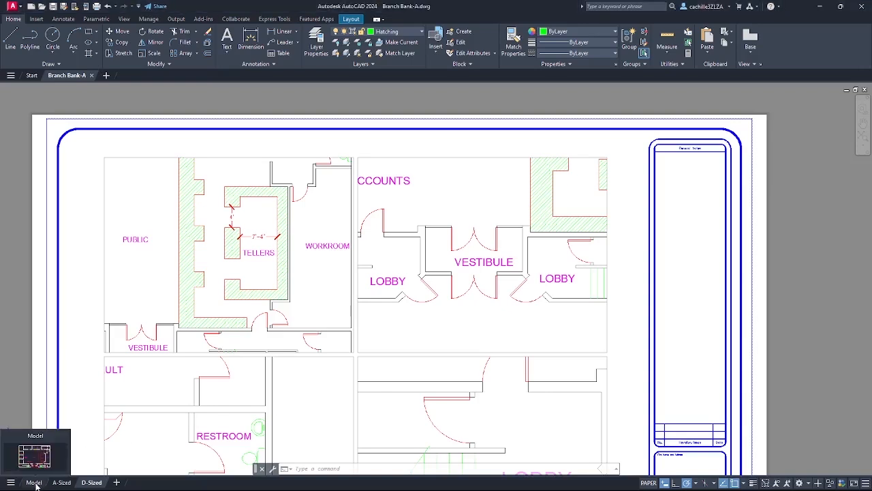
Switch to model space and turn off the display of annotative objects that do not support the current scale.
{"action": "left_click", "coordinate": [34, 483]}
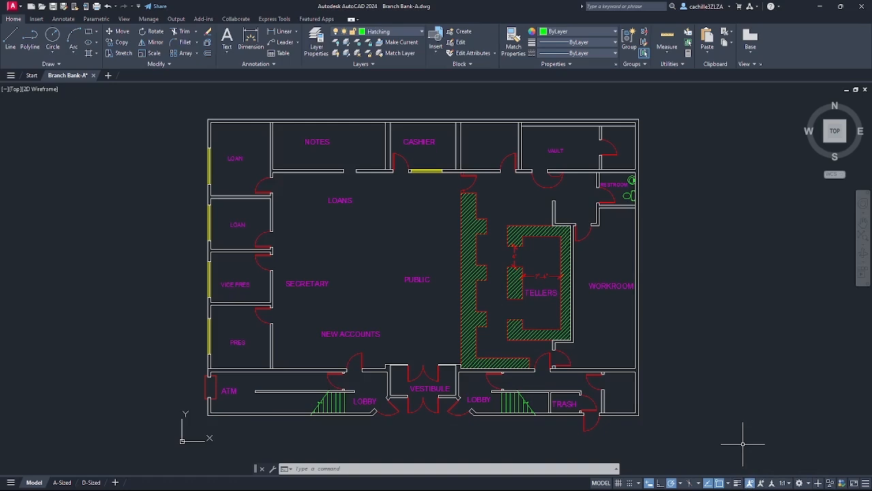
{"action": "left_click", "coordinate": [750, 482]}
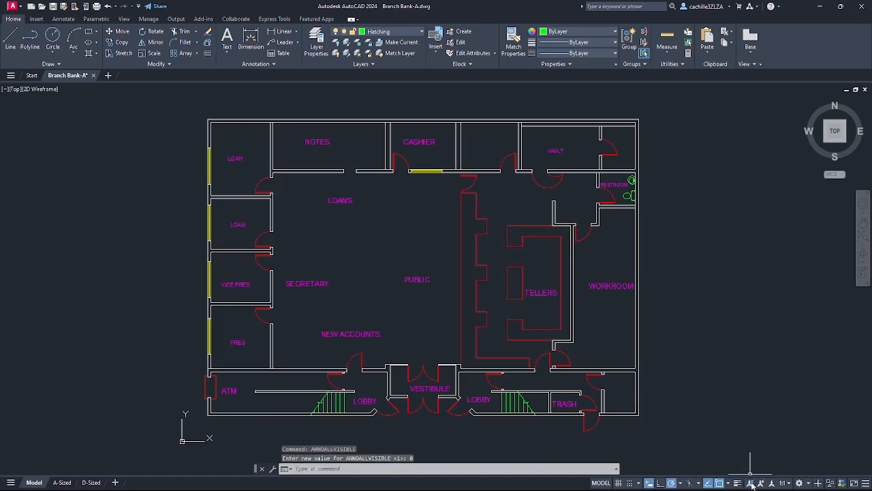